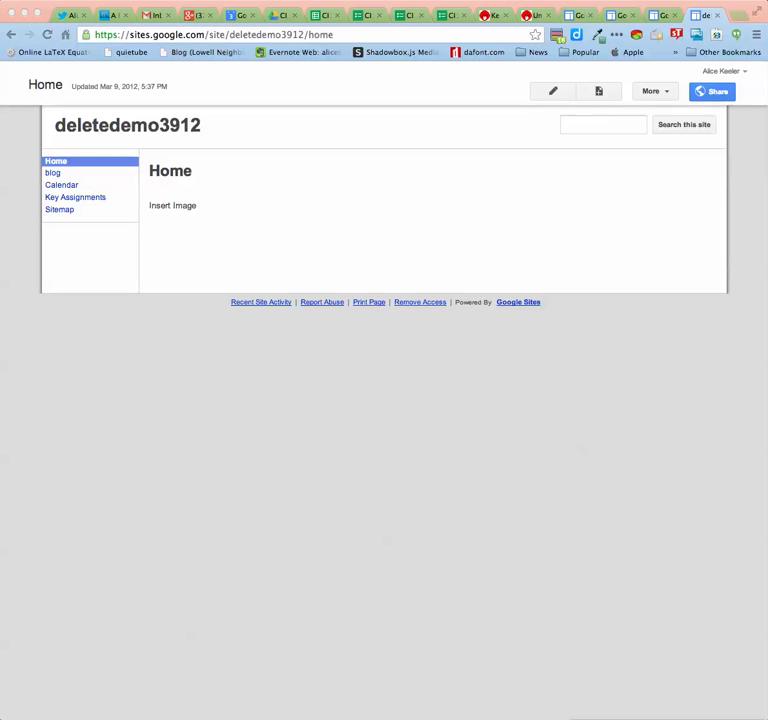
# Start a new post on the site's blog page
pyautogui.click(554, 658)
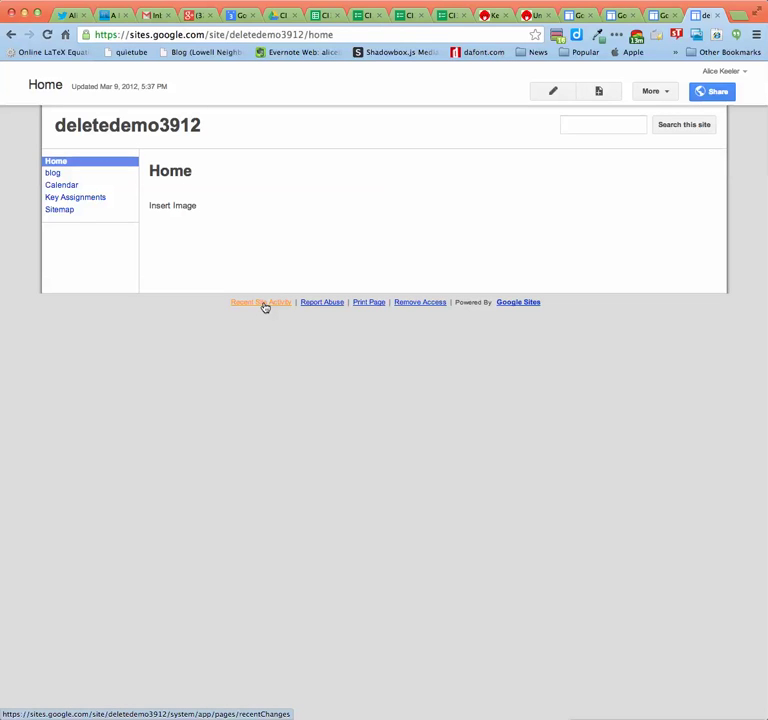
pyautogui.click(54, 176)
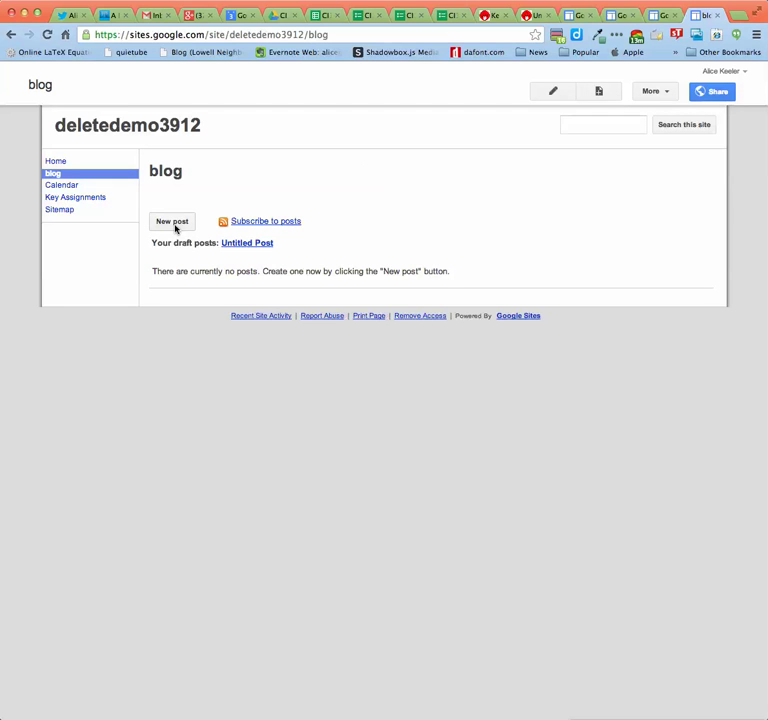
pyautogui.click(170, 222)
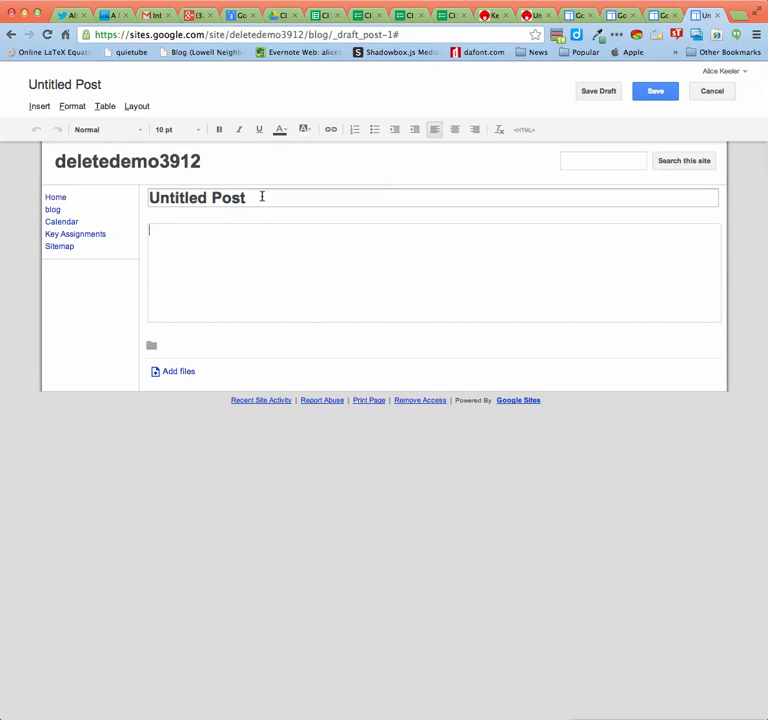
# Replace the post's placeholder title with "02: 2013-09-03"
pyautogui.click(262, 196)
pyautogui.moveTo(262, 196); pyautogui.dragTo(145, 198)
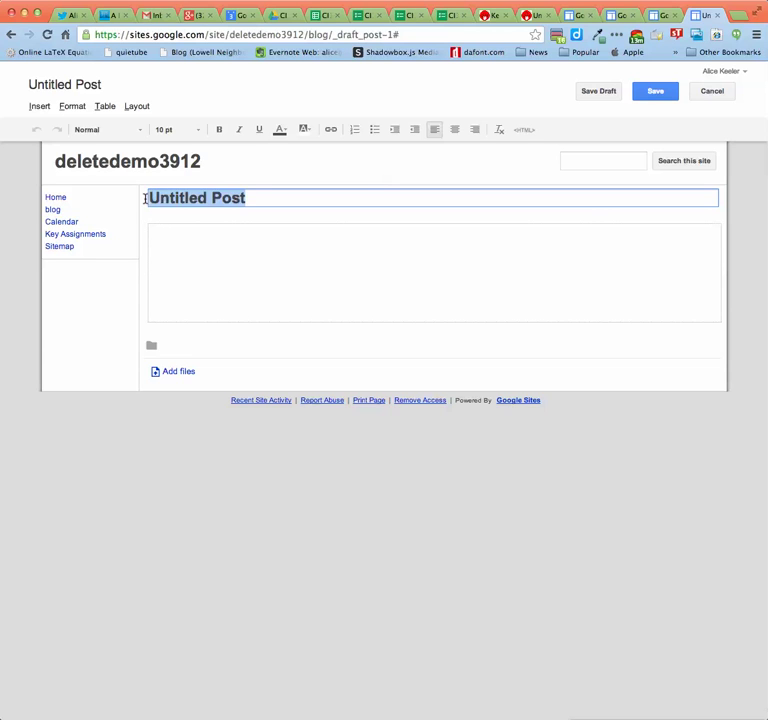
pyautogui.write('02')
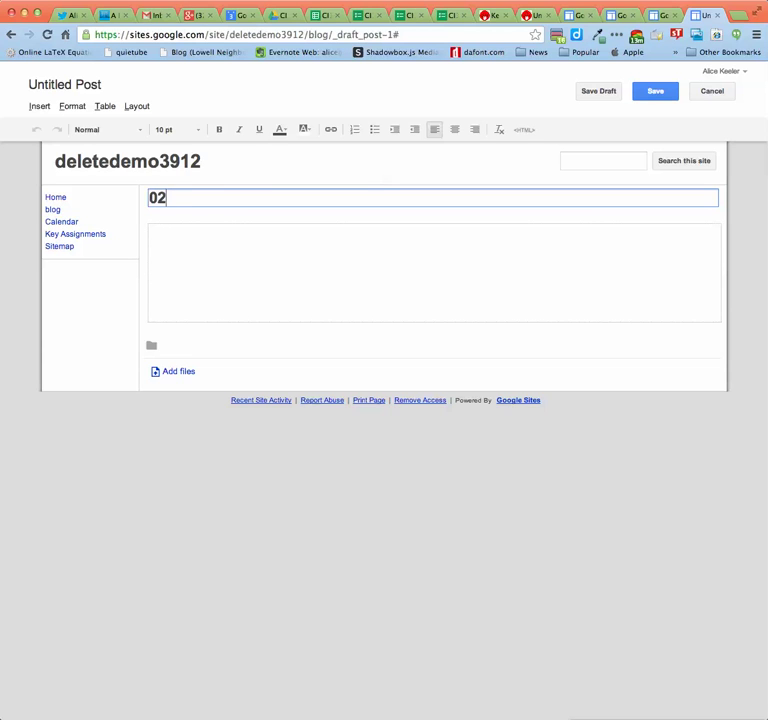
pyautogui.write(': 2013-09-03')
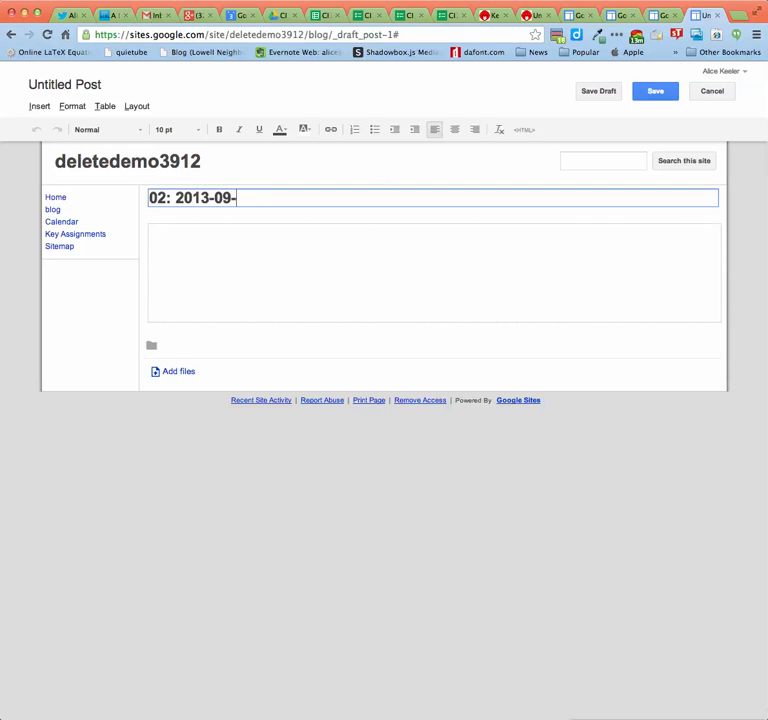
pyautogui.click(197, 266)
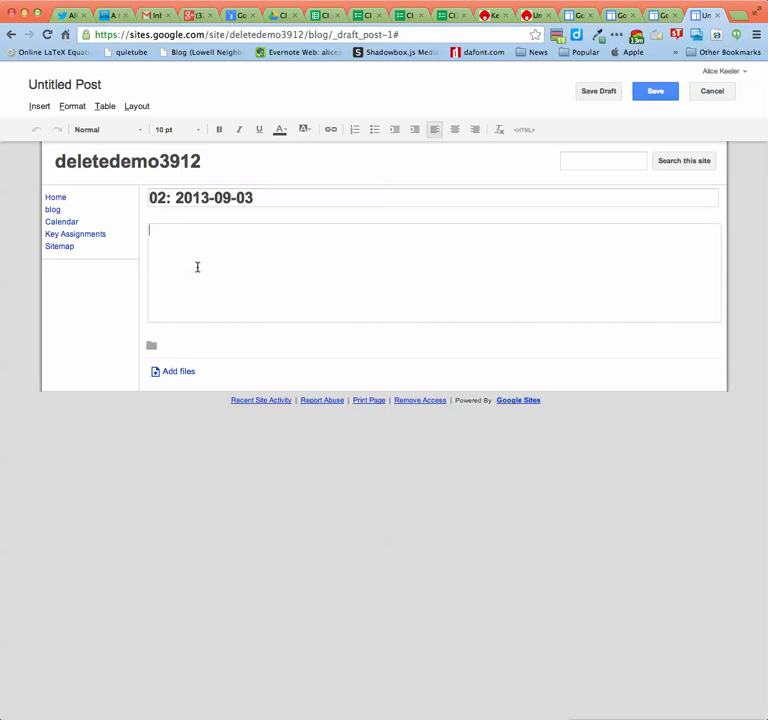
pyautogui.doubleClick(157, 197)
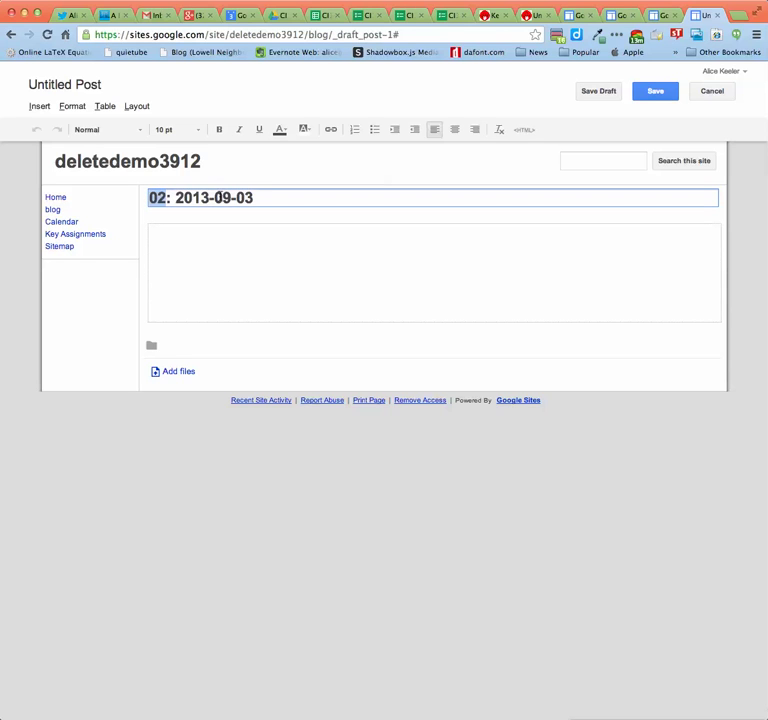
pyautogui.moveTo(175, 197); pyautogui.dragTo(259, 197)
# Enter the headings "Notes:" and "Reflection:" in the post body, leaving blank lines below each
pyautogui.click(231, 254)
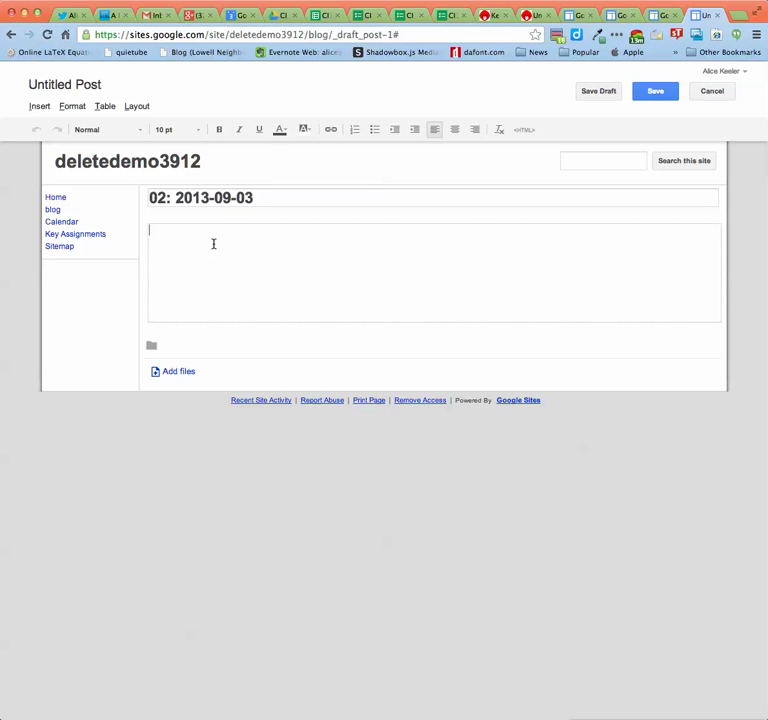
pyautogui.write('Notes:    R')
pyautogui.write('eflection:')
pyautogui.press('Return')
pyautogui.press('Return')
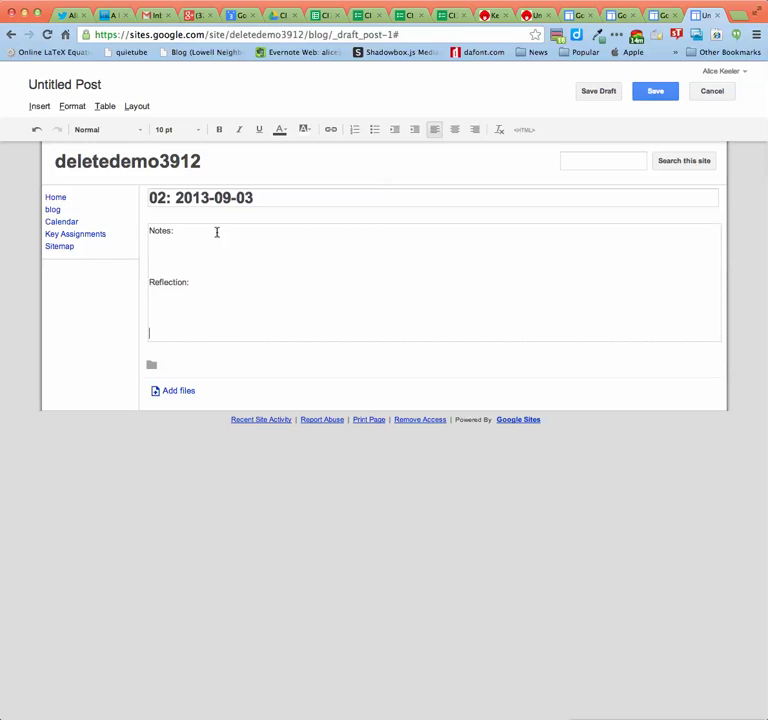
# Format the "Notes:" heading as 24 pt bold
pyautogui.moveTo(187, 235); pyautogui.dragTo(144, 235)
pyautogui.click(176, 131)
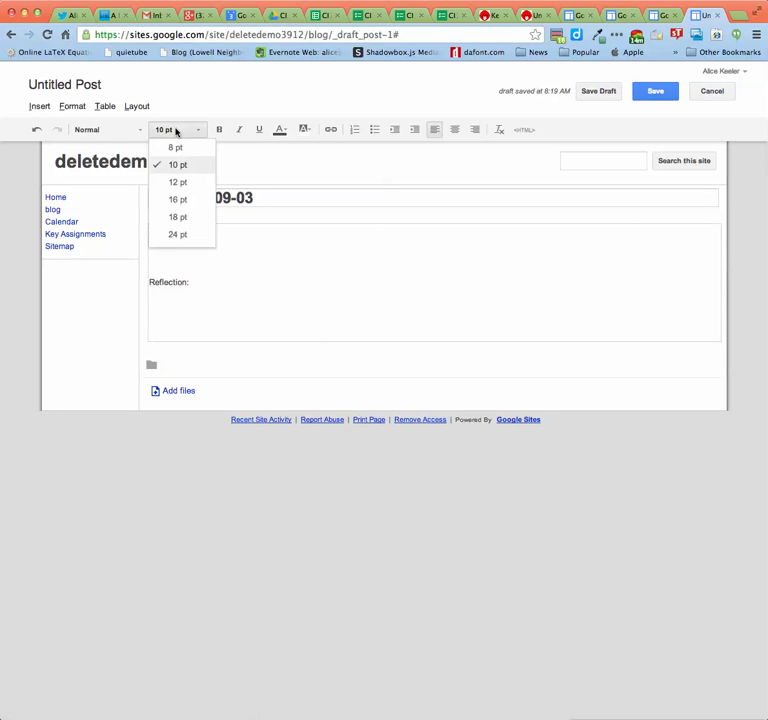
pyautogui.click(186, 236)
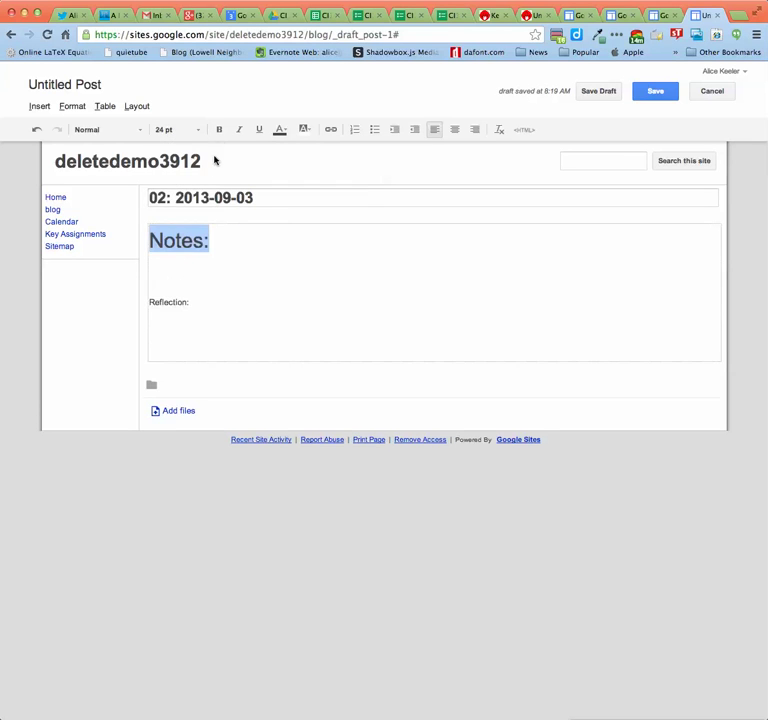
pyautogui.click(219, 130)
# Format the "Reflection:" heading as 24 pt bold and save the post
pyautogui.moveTo(195, 305); pyautogui.dragTo(149, 302)
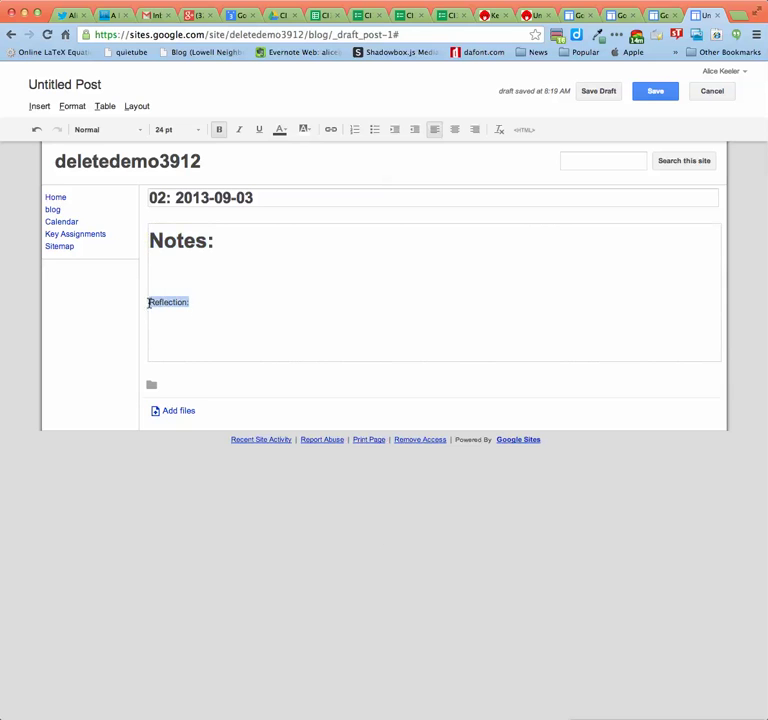
pyautogui.click(197, 131)
pyautogui.click(178, 234)
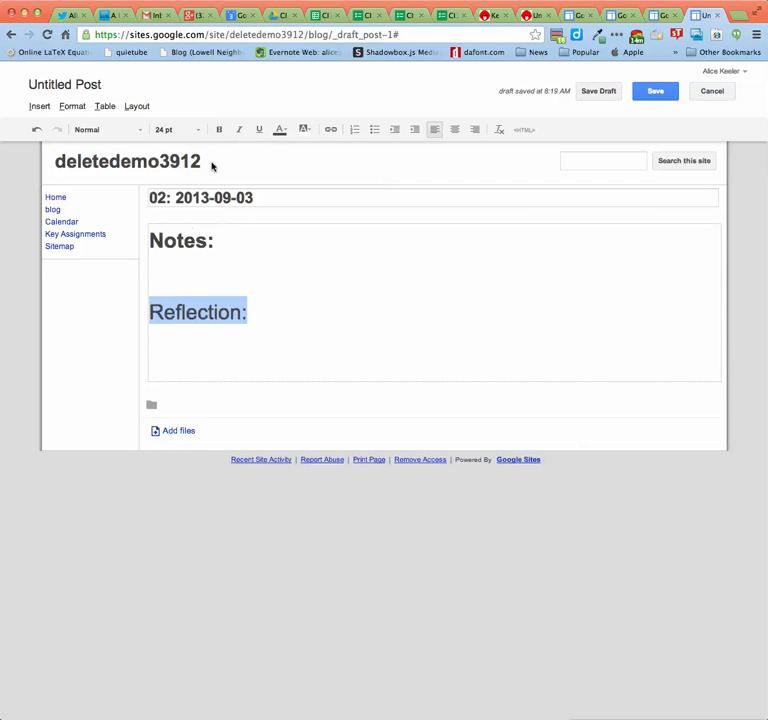
pyautogui.click(219, 130)
pyautogui.click(238, 263)
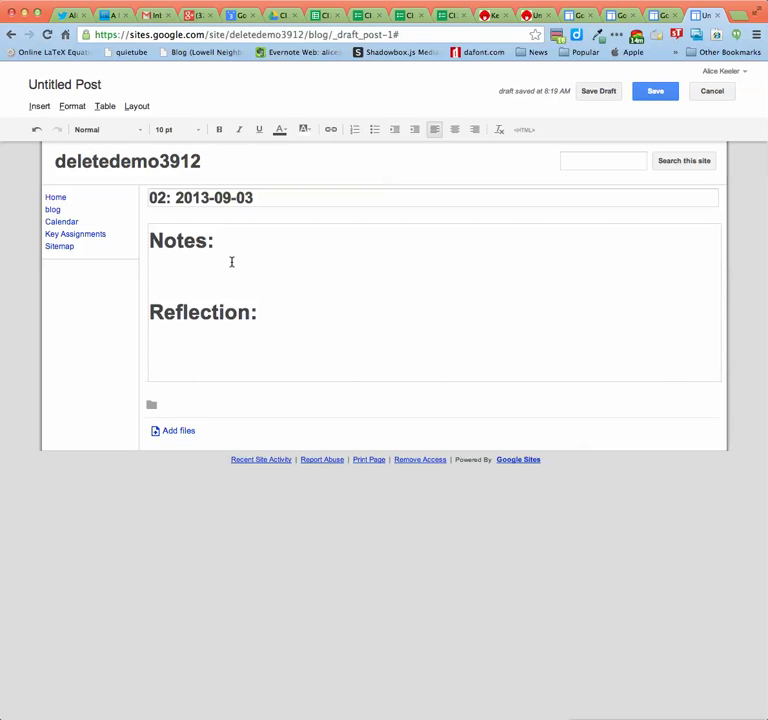
pyautogui.click(663, 97)
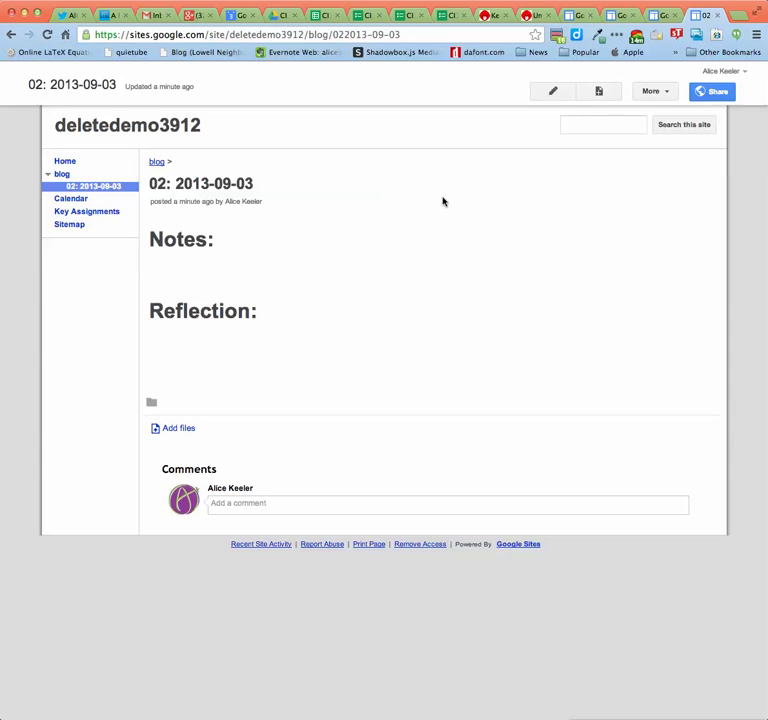
# Copy the full direct web address of the saved blog post
pyautogui.click(300, 34)
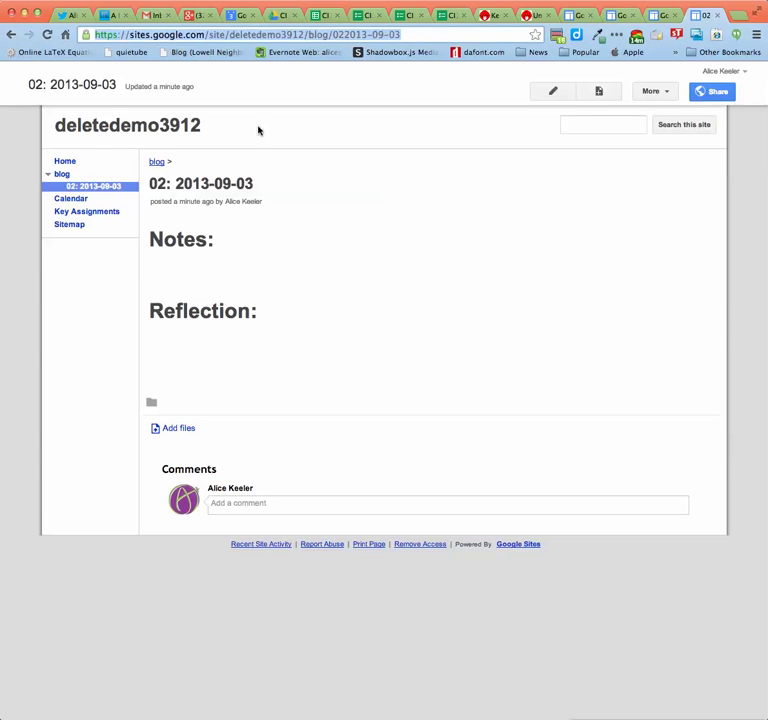
pyautogui.click(314, 194)
pyautogui.moveTo(398, 37); pyautogui.dragTo(86, 34)
pyautogui.moveTo(300, 35); pyautogui.dragTo(82, 34)
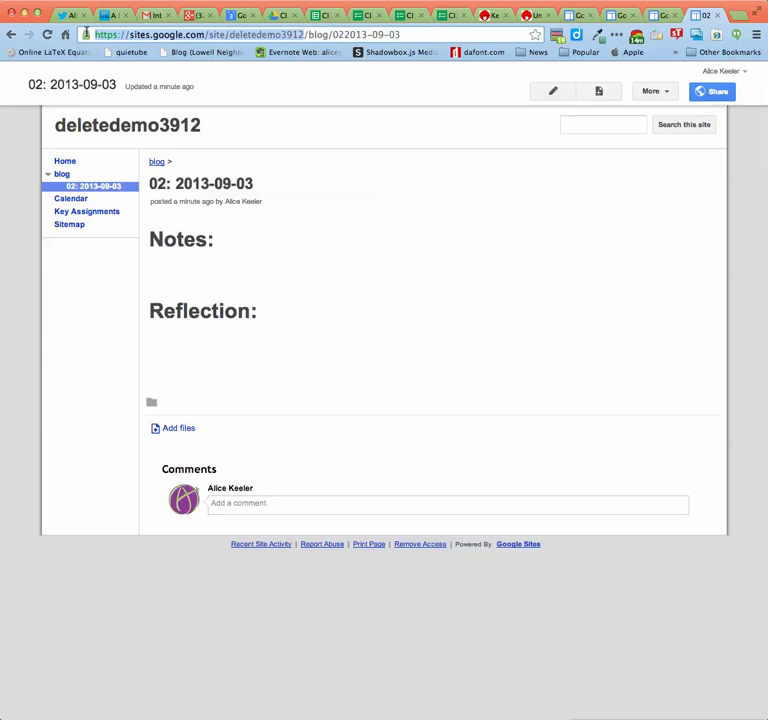
pyautogui.moveTo(308, 35); pyautogui.dragTo(407, 35)
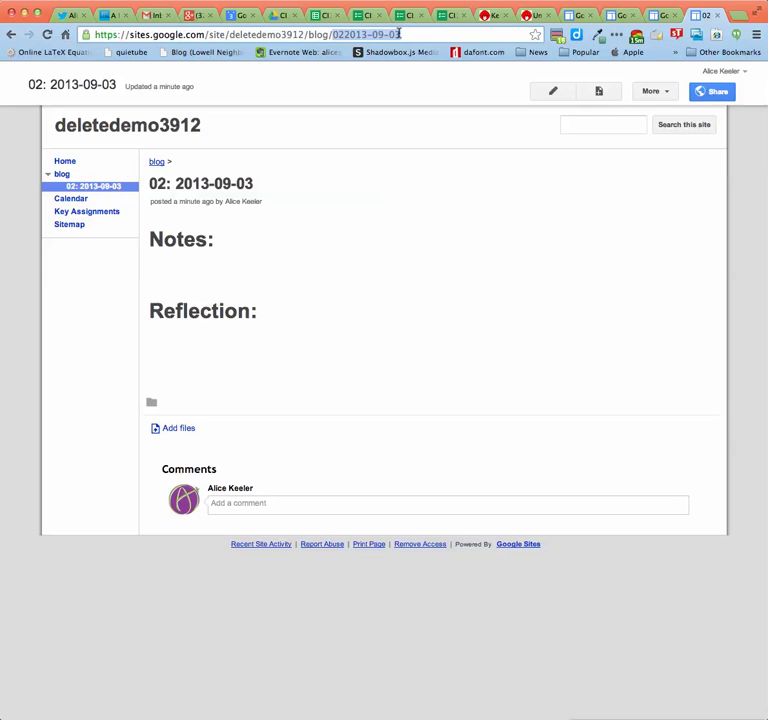
pyautogui.click(364, 34)
pyautogui.press('super+c')
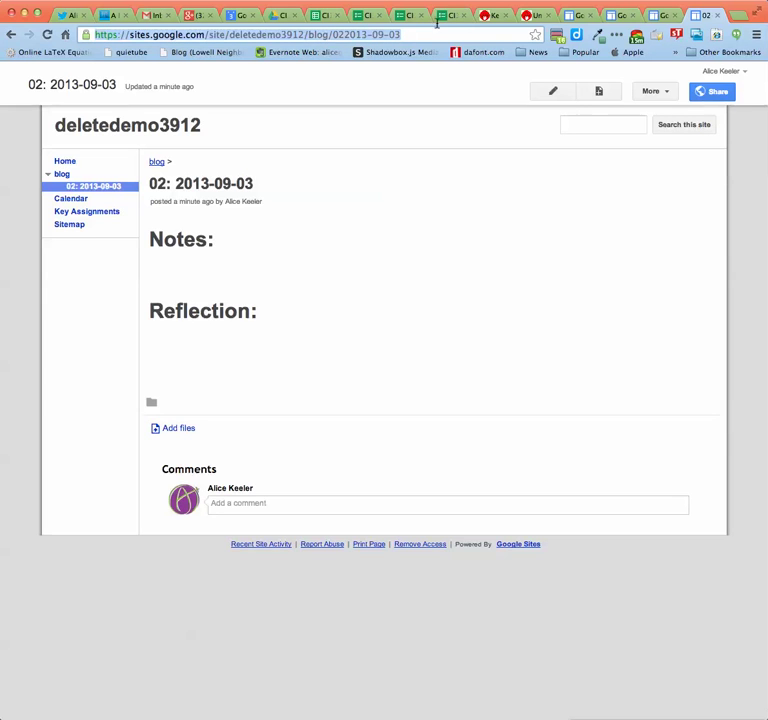
# Open the Mandatory Sign In form from the CI149 class site and paste the post's address as the URL of the daily blog post
pyautogui.click(492, 15)
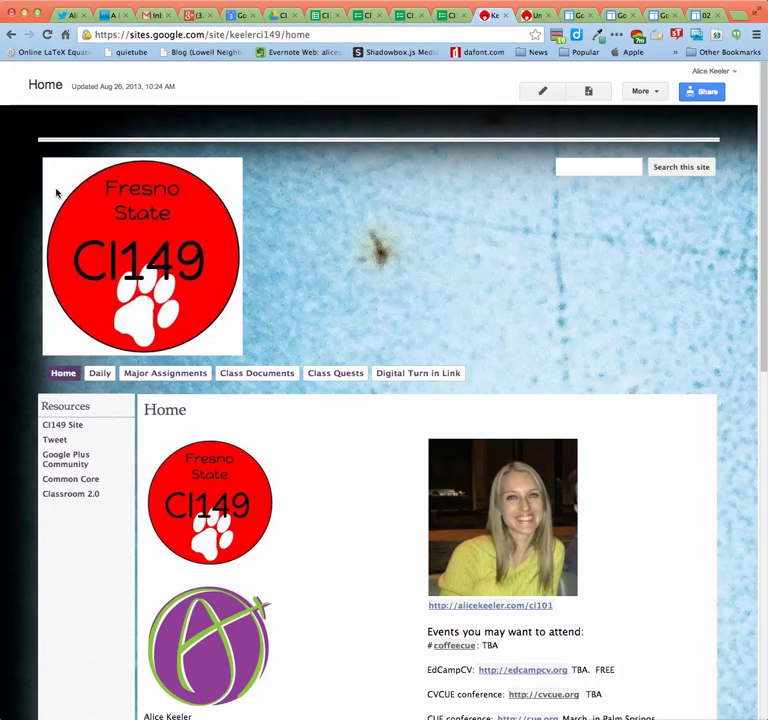
pyautogui.moveTo(99, 374)
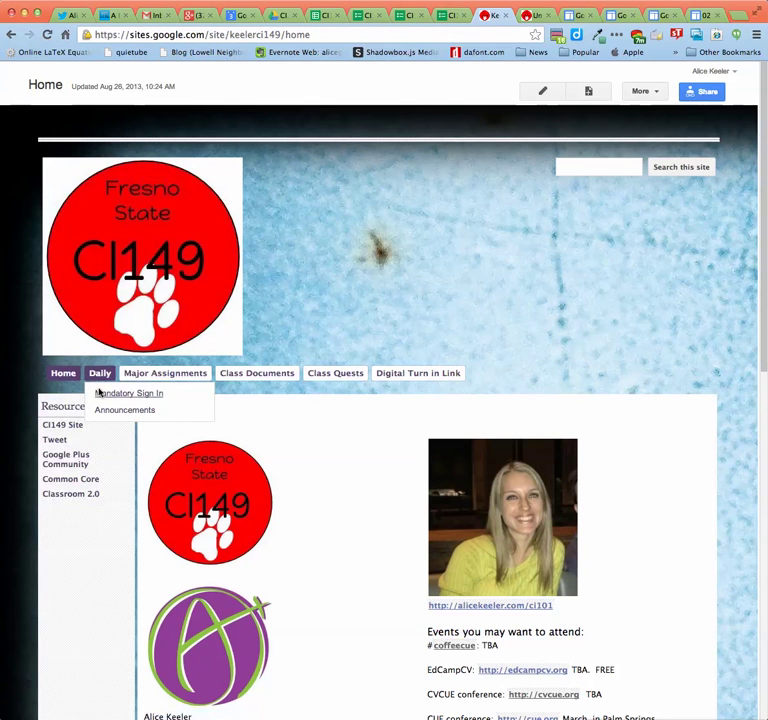
pyautogui.click(99, 393)
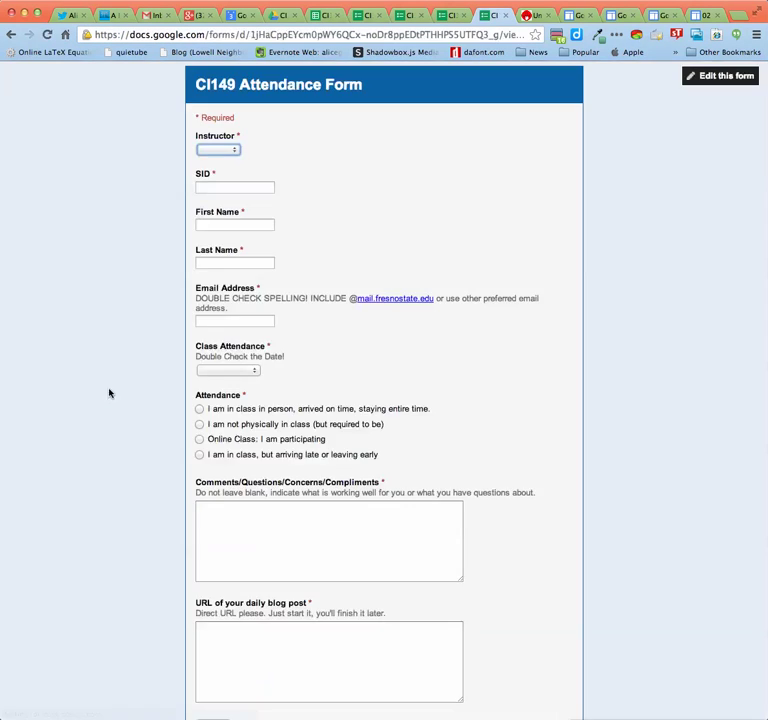
pyautogui.scroll(-2, 246, 469)
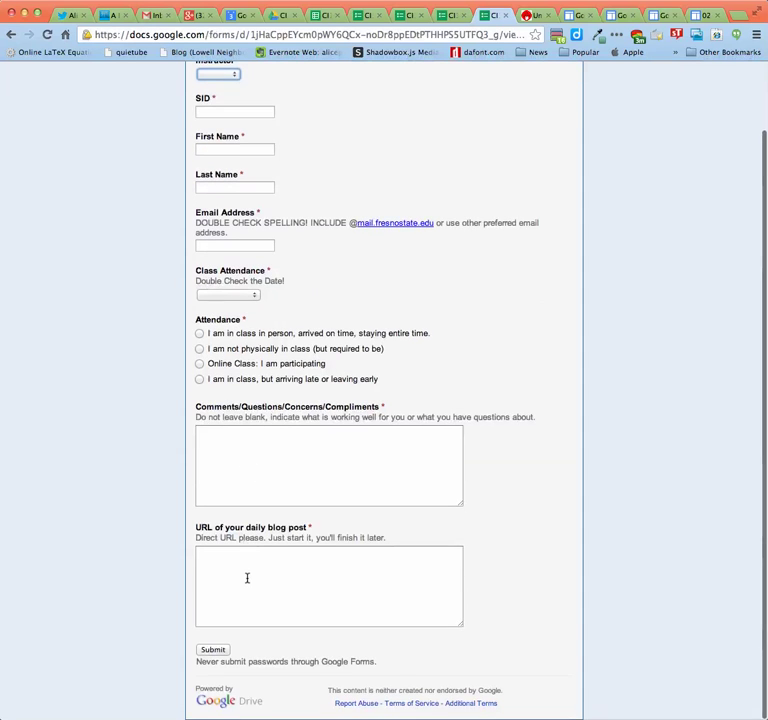
pyautogui.click(247, 578)
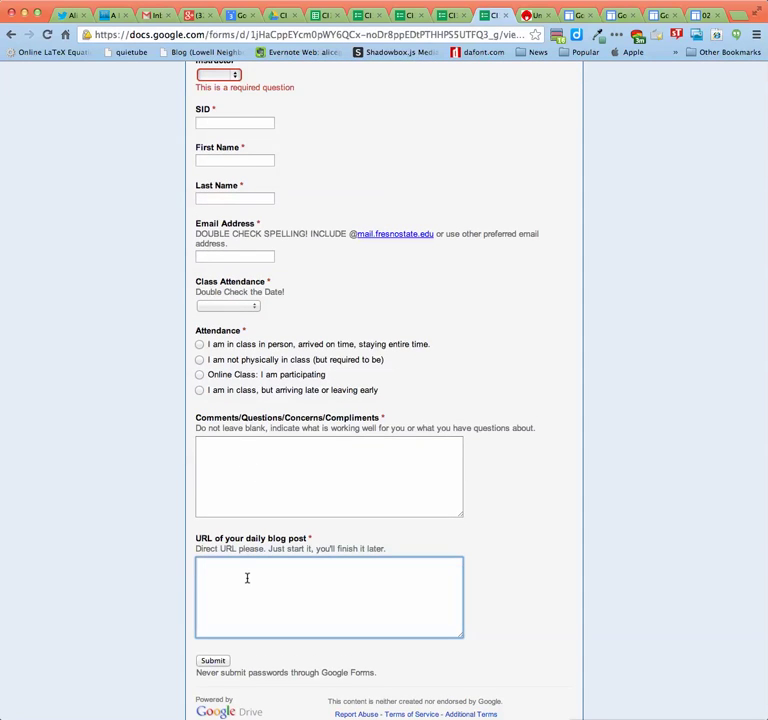
pyautogui.press('super+v')
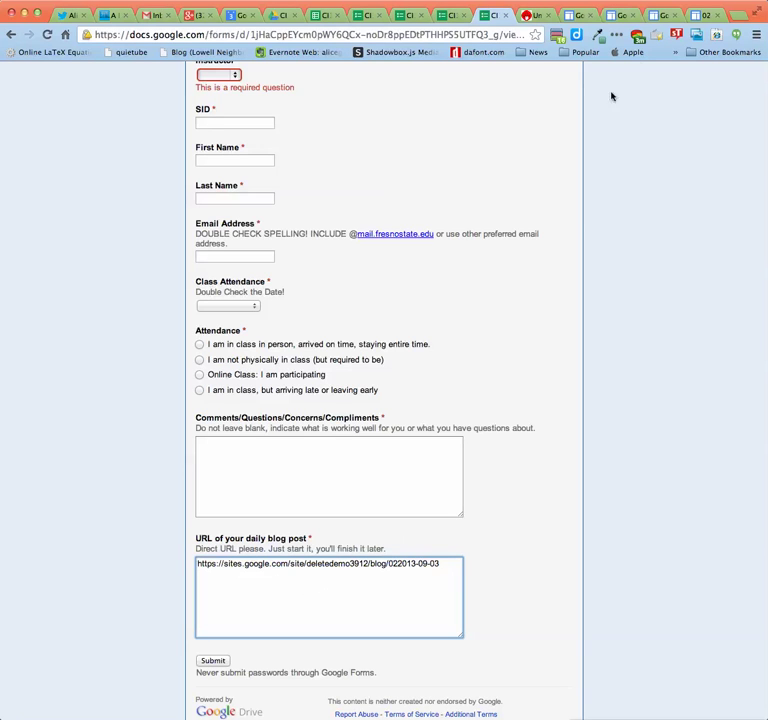
# Return to the 02: 2013-09-03 post, edit it, and bring up the Google Drive insert options for the space under Notes
pyautogui.click(704, 15)
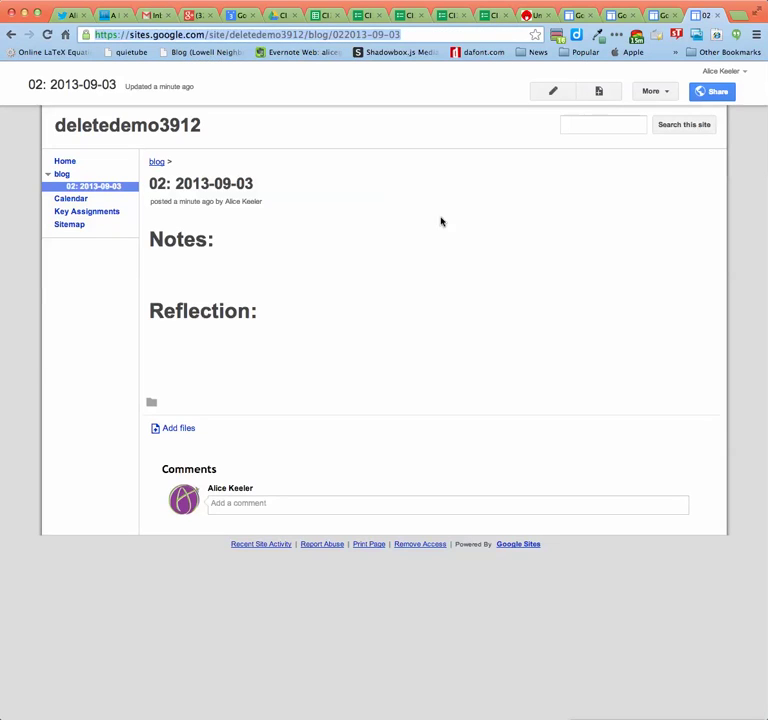
pyautogui.click(552, 92)
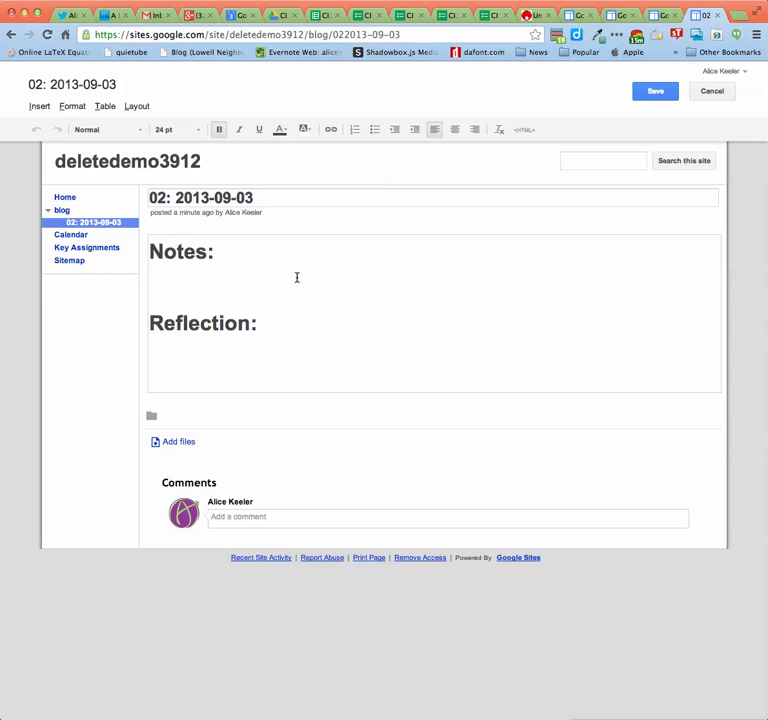
pyautogui.click(197, 277)
pyautogui.click(40, 112)
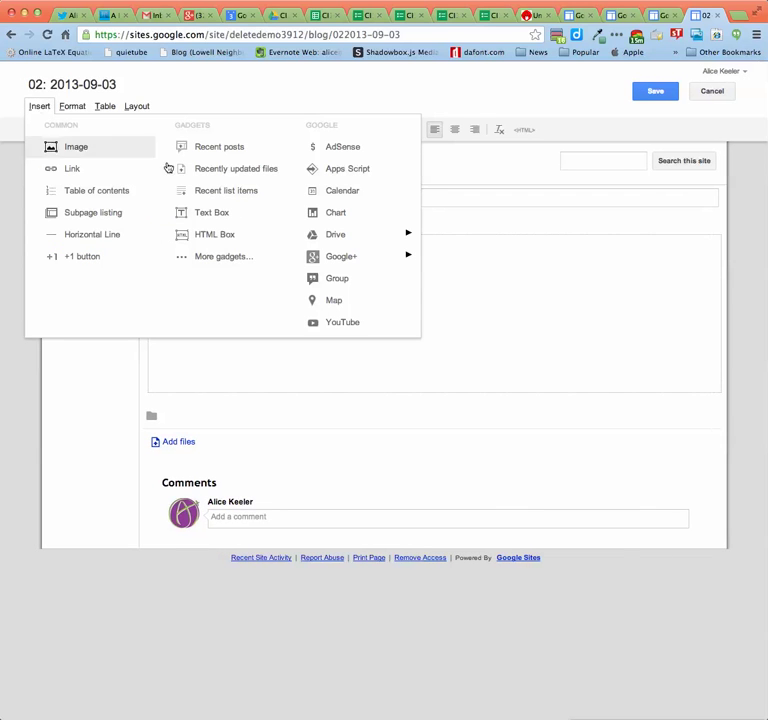
pyautogui.moveTo(331, 238)
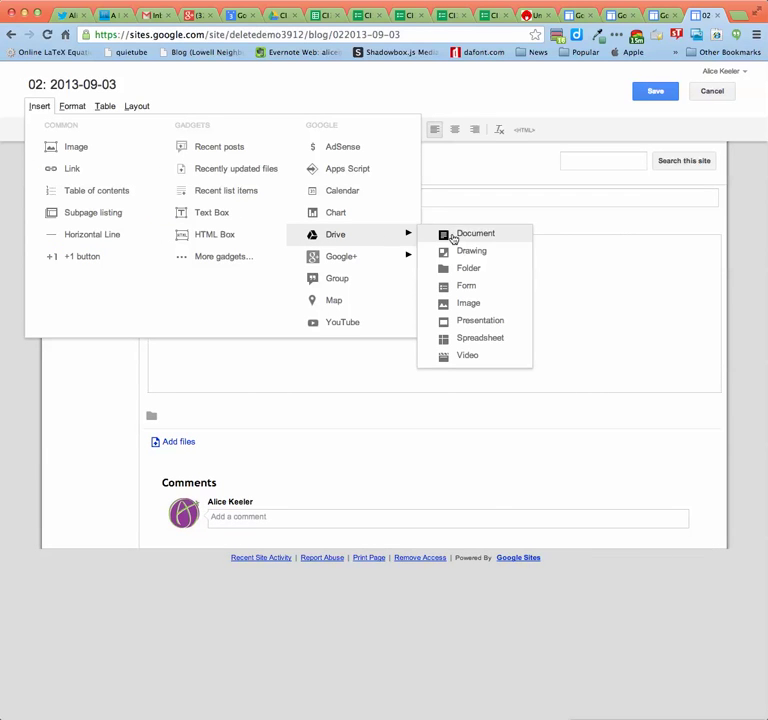